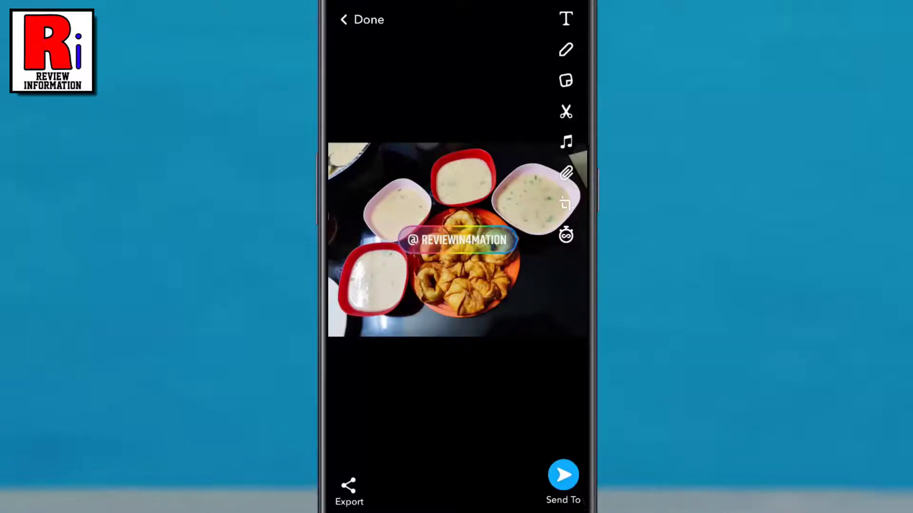
mouse_move(457, 241)
mouse_down()
mouse_move(457, 389)
mouse_move(520, 389)
mouse_up()
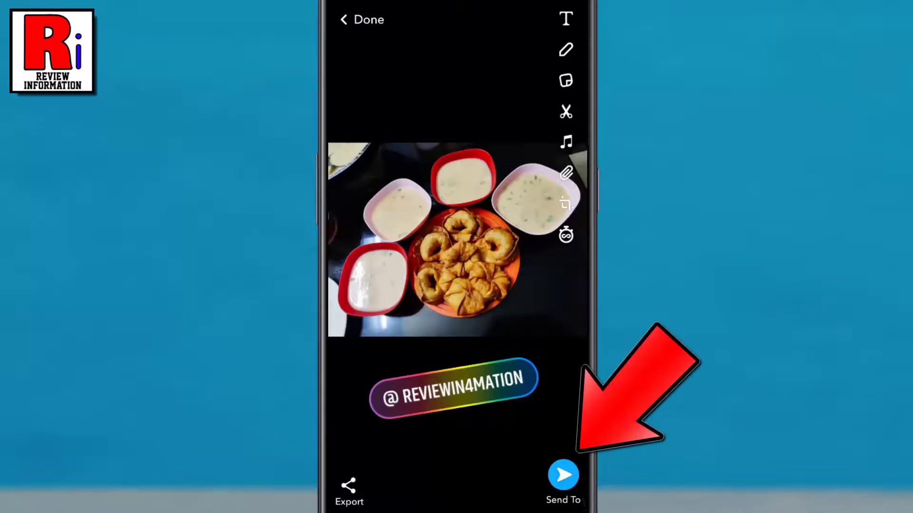
- Choose My Story as the destination for the dumpling snap and confirm the add-to-story prompt
click(563, 475)
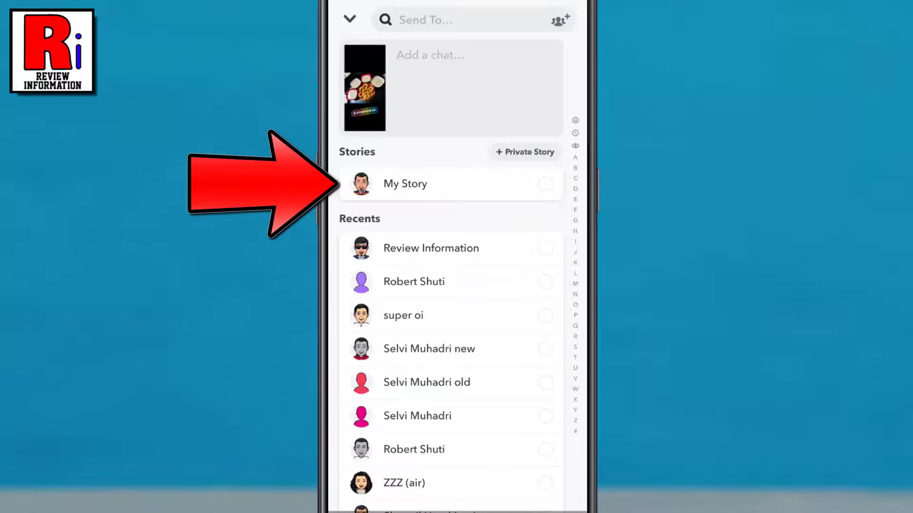
click(405, 183)
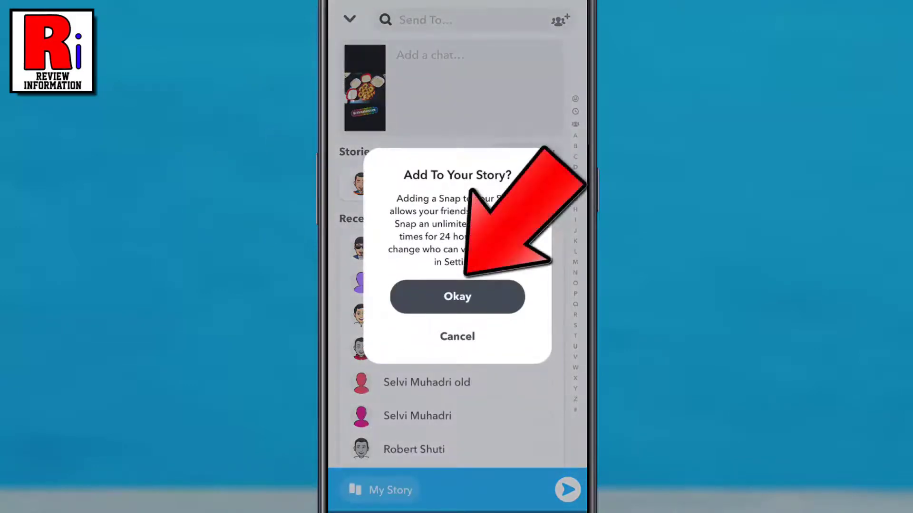
click(457, 296)
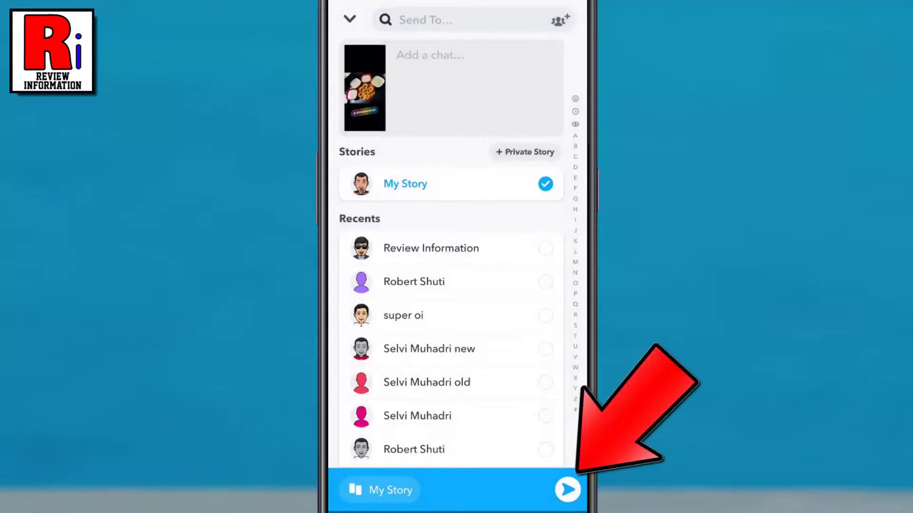
- Send the dumpling snap with its mention sticker to My Story
click(568, 490)
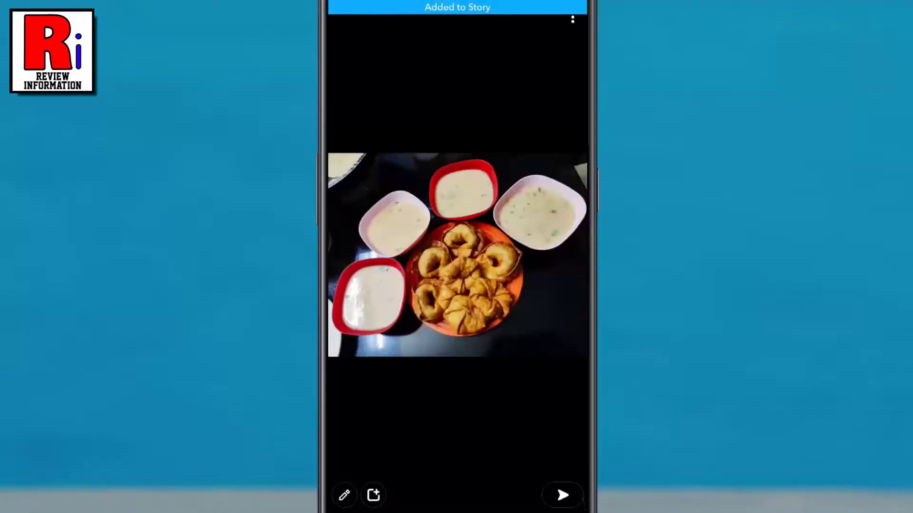